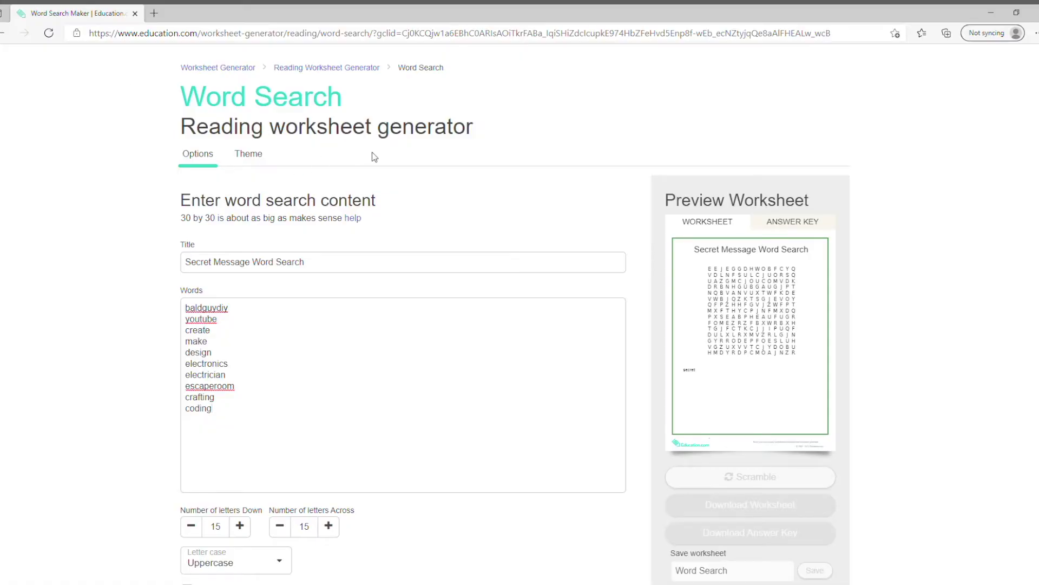
Step: Review the ten entered words and set the grid to 15 letters down and 15 across
scroll(151, 169, "down", 2)
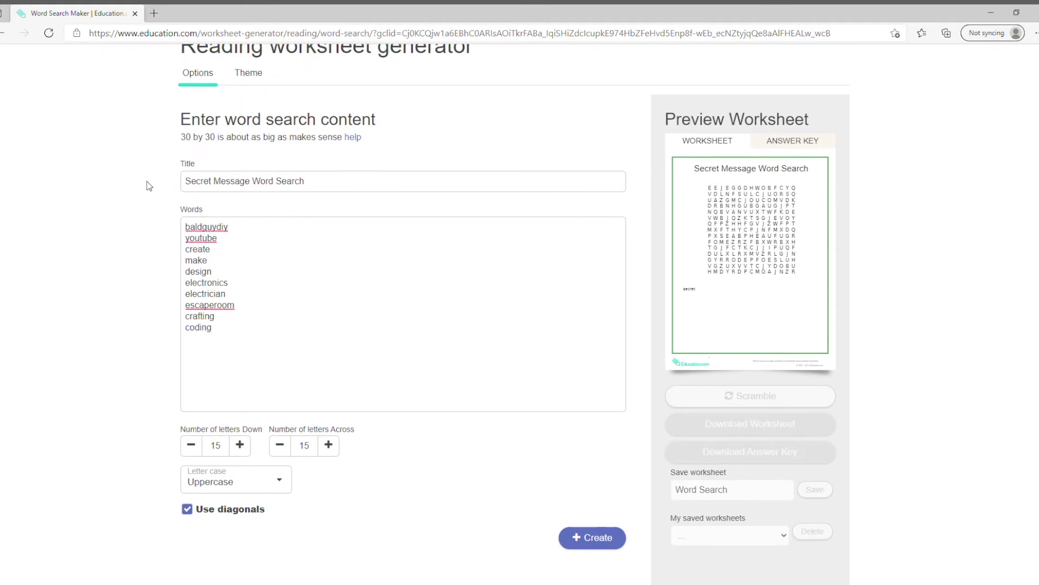
scroll(145, 183, "up", 2)
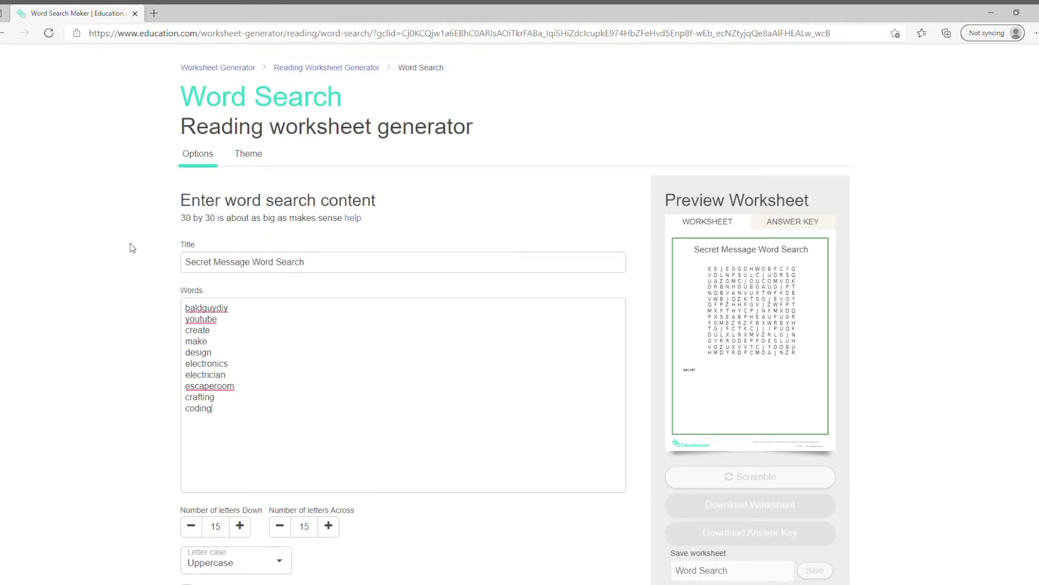
scroll(130, 248, "down", 2)
left_click_drag(187, 182, 330, 186)
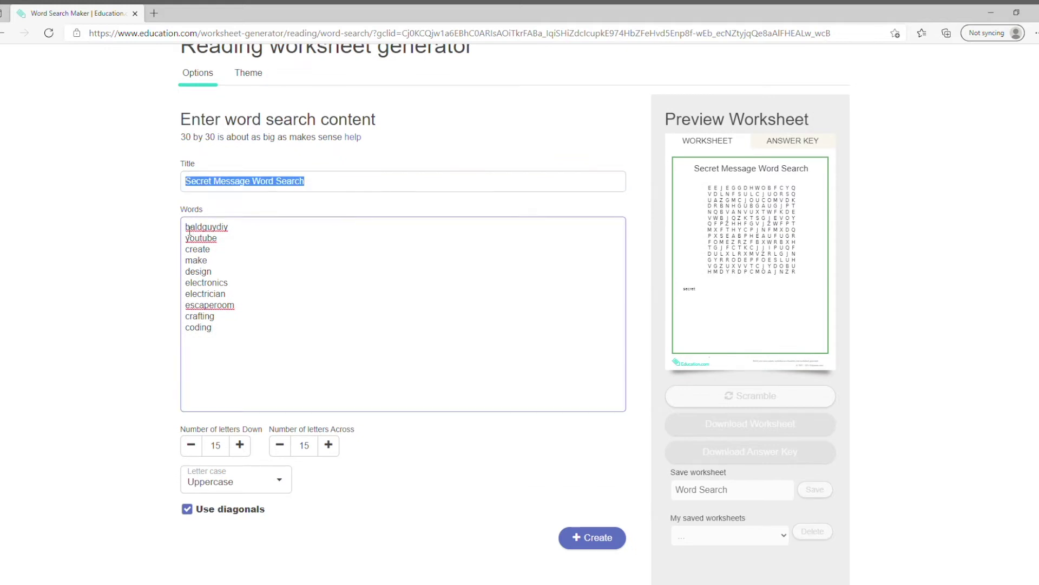
left_click_drag(190, 230, 216, 341)
left_click(226, 336)
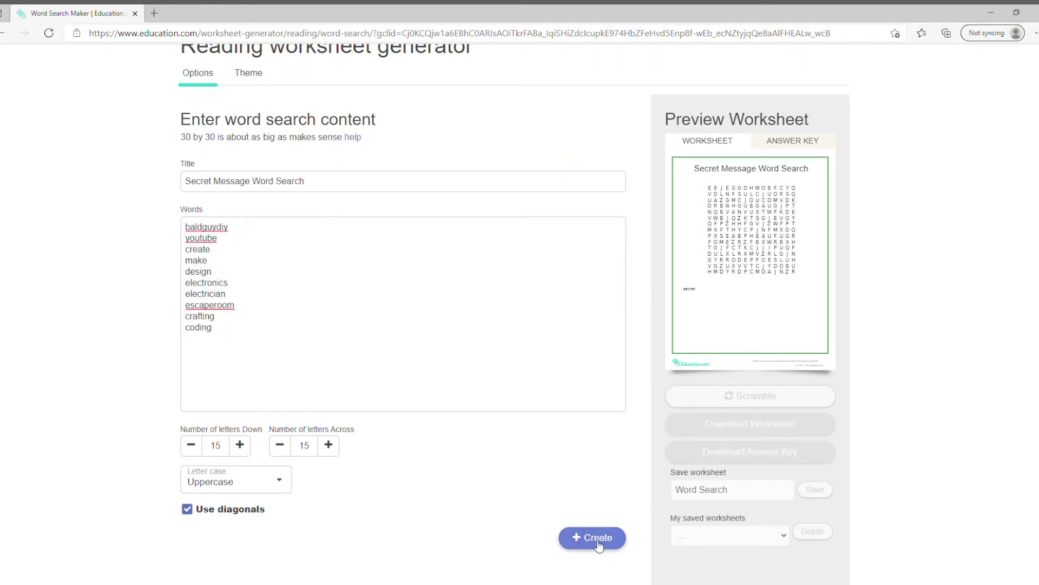
double_click(216, 447)
double_click(301, 448)
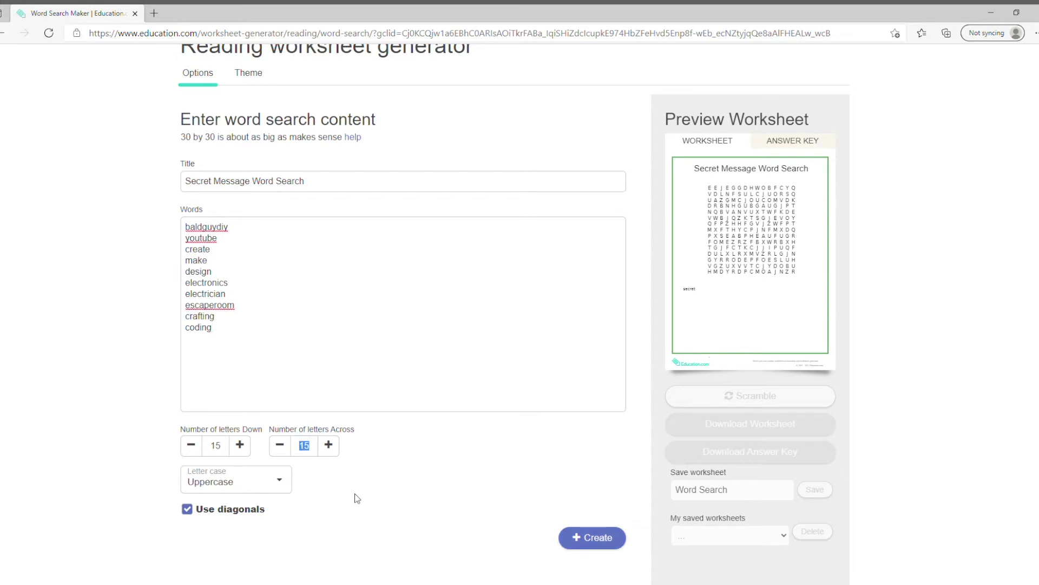
Step: Generate the puzzle, reshuffle its layout twice, and view the answer key
left_click(594, 538)
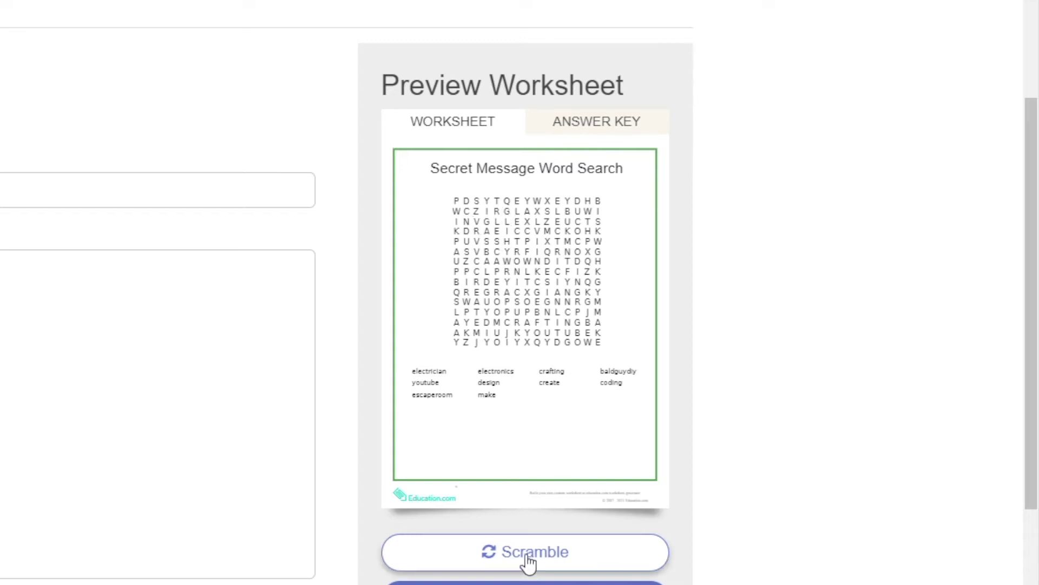
left_click(530, 561)
left_click(532, 556)
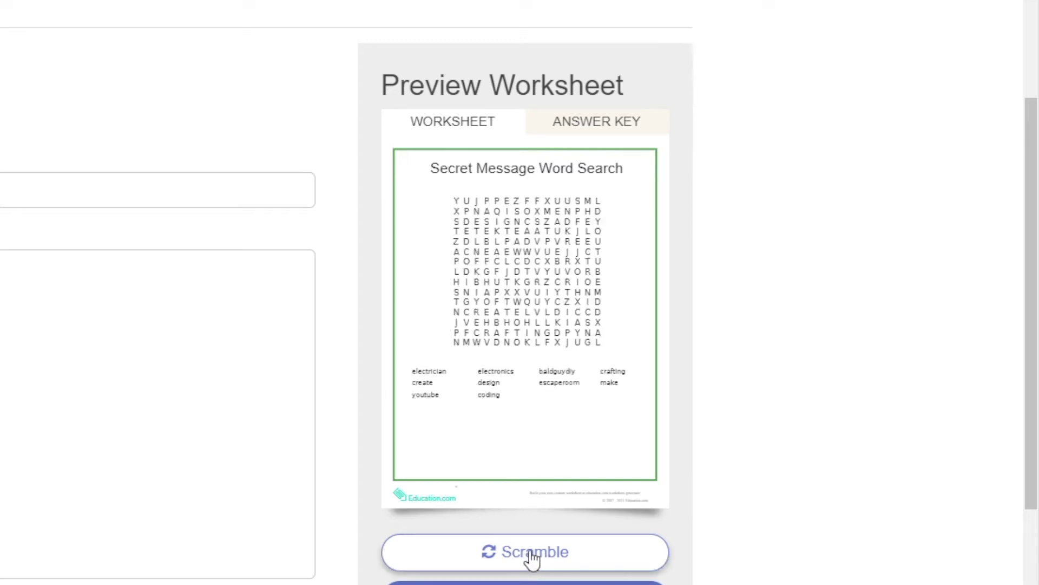
left_click(582, 127)
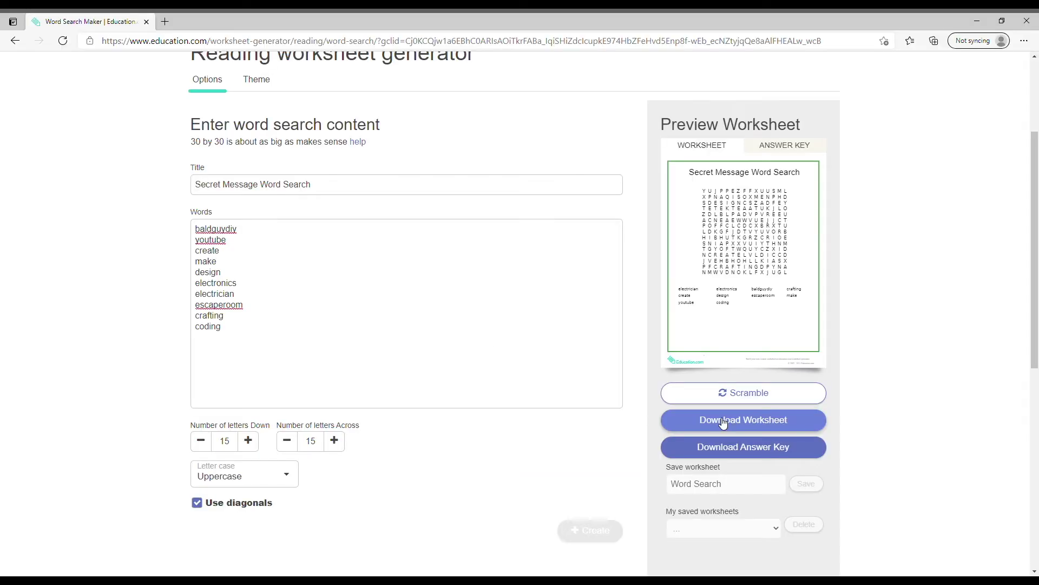
Step: Try downloading the worksheet and dismiss the sign-up prompt
left_click(723, 421)
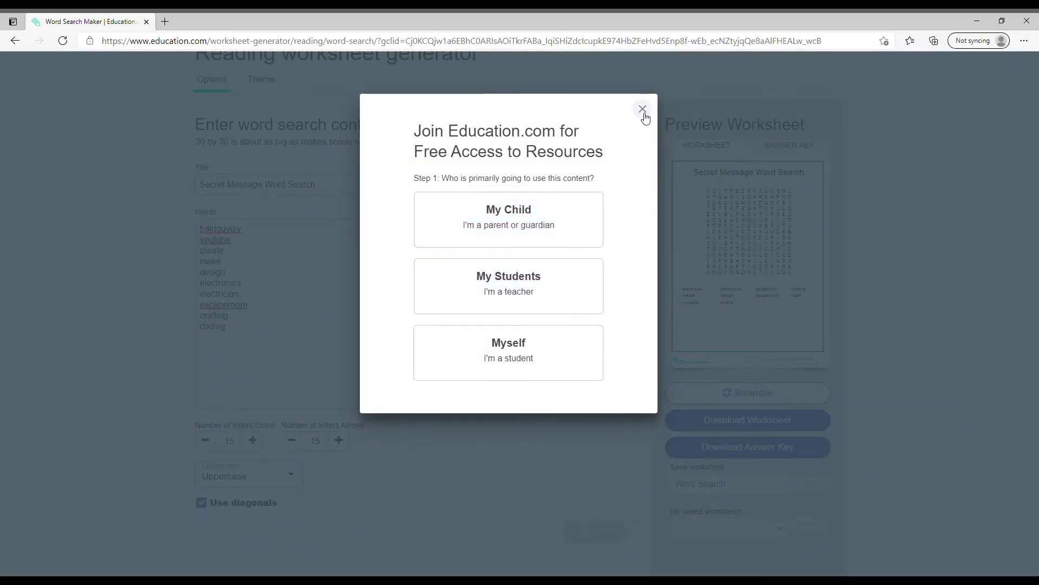
left_click(643, 109)
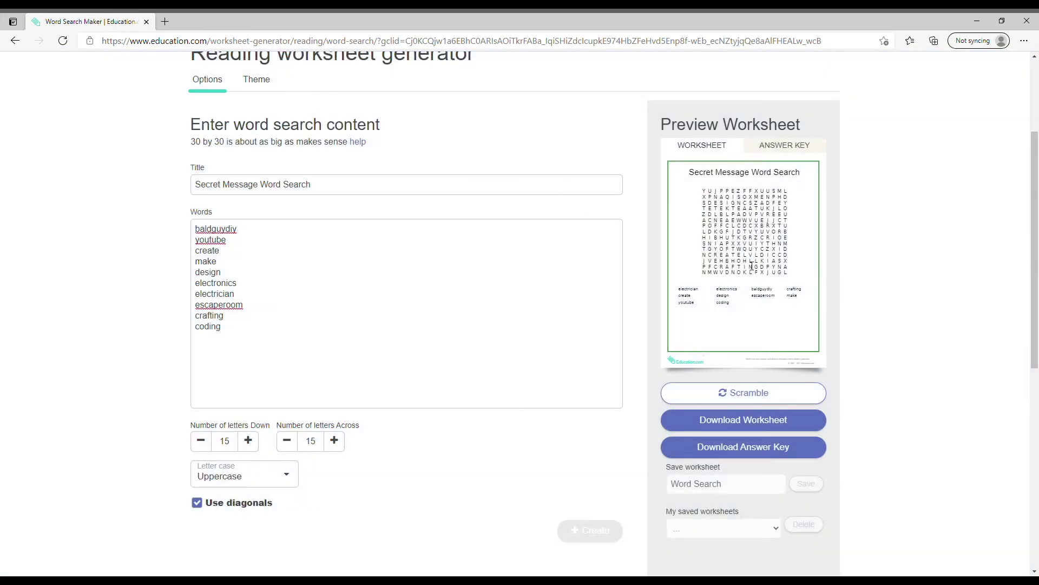
scroll(750, 266, "up", 3, "ctrl")
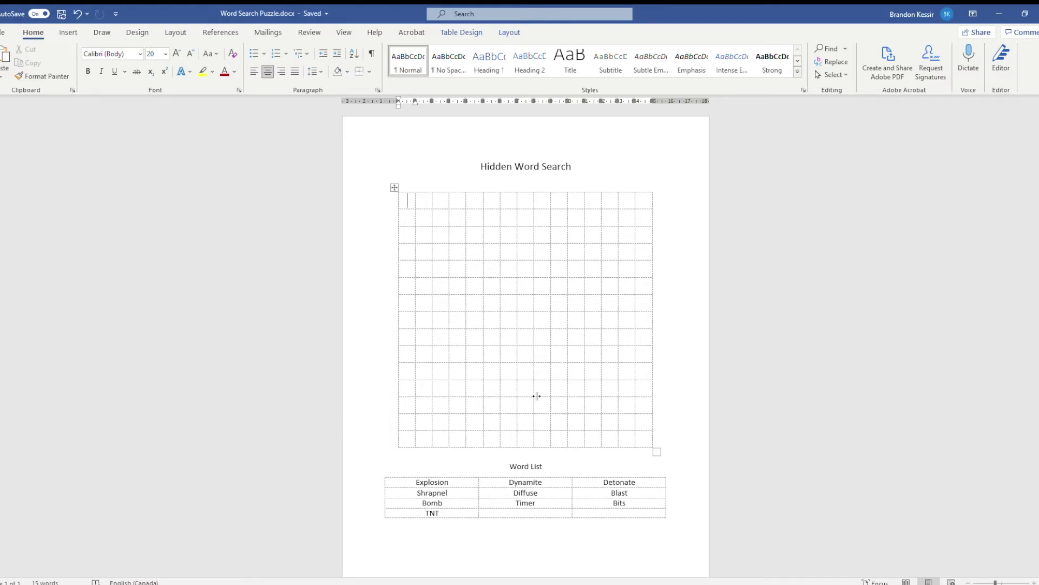
Step: Paste the generated 15×15 letter block into the empty Word table and deselect it
type("D\tT\tO\tL\tA\tG\tM\tD\tU\tQ\tH\tR\tV\tS\tU A\tH\tT\tG\tW\tB\tQ\tF\tY\tA\tQ\tF\tO\tF\tB X\tC\tZ\tL\tQ\tD\tE\tT\tO\tN\tA\tT\tE\tY\tO A\tD\tU\tT\tE\tC\tZ\tQ\tK\tU\tA\tX\tR\tQ\tW W\tF\tB\tF\tU\tS\tL\tA\tD\tE\tX\tM\tX\tT\tQ Y\tE\tJ\tL\tD\tE\tH\tP\tU\tL\tS\tB\tI\tU\tB I\tP\tX\tB\tA\tM\tS\tR\tM\tI\tY\tI\tQ\tT\tV J\tB\tN\tP\tO\tS\tD\tF\tA\tM\tH\tT\tW\tU\tE O\tW\tJ\tD\tL\tM\tT\tZ\tN\tP\tE\tS\tL\tQ\tW C\tN\tK\tI\tC\tO\tB\tW\tM\tM\tN\tU\tD\tB\tW T\tG\tM\tF\tJ\tG\tS\tT\tI\tP\tF\tE\tT\tT\tG G\tN\tB\tF\tO\tI\tO\tI\tM\tU\tR\tS\tL\tI\tO F\tE\tT\tU\tZ\tP\tU\tY\tO\tO\tP\tE\tG\tM\tT R\tM\tS\tS\tW\tS\tR\tE\tS\tN\tY\tD\tB\tE\tL M\tN\tQ\tE\tT\tS\tA\tF\tO\tM\tE\tN\tO\tR\tB")
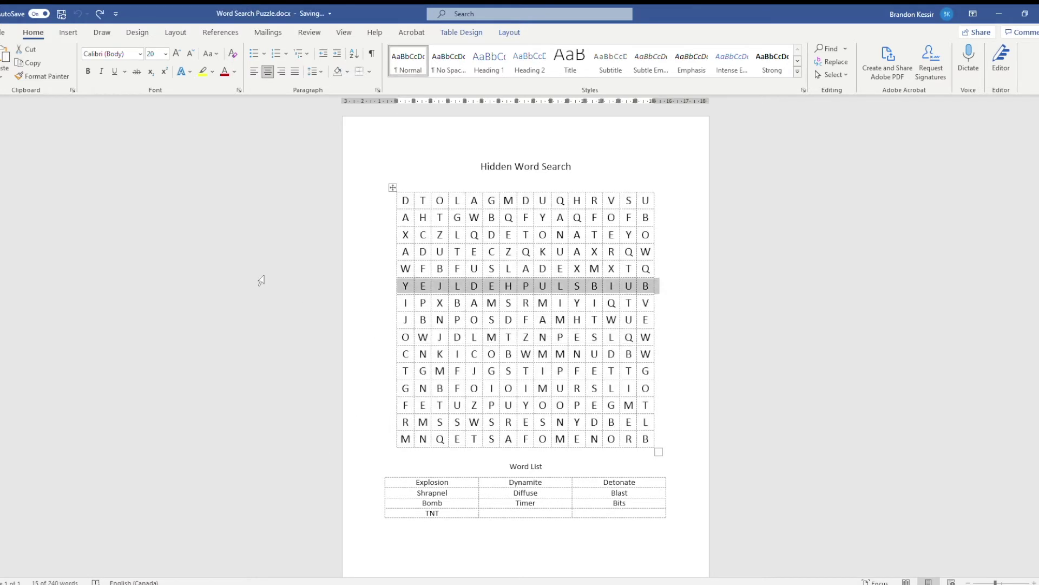
left_click(363, 140)
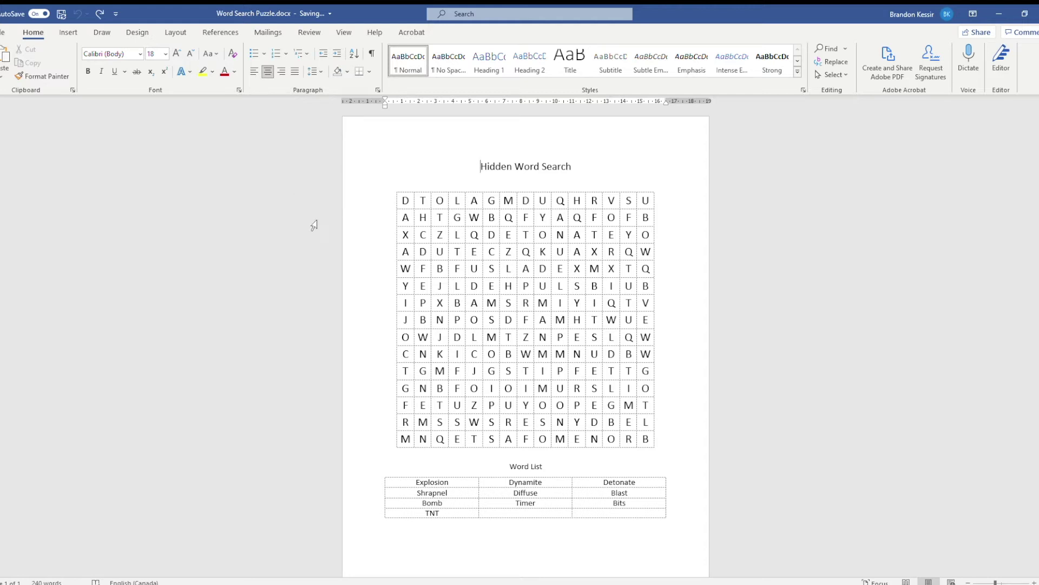
Step: Trial-highlight in yellow the T in row 1, W in row 2 and O in row 2
double_click(421, 201)
left_click(203, 71)
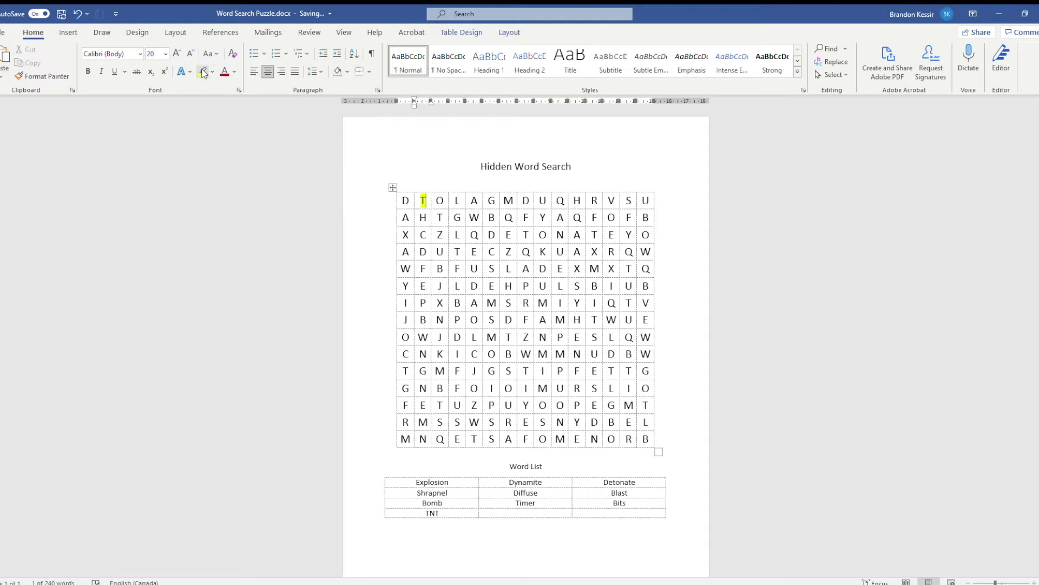
double_click(473, 217)
double_click(474, 218)
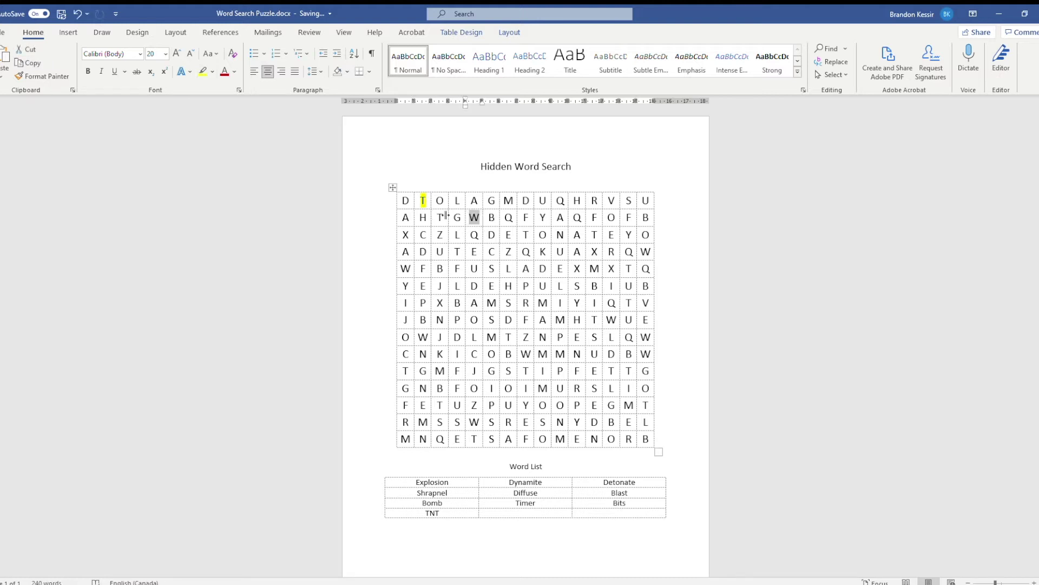
left_click(203, 72)
left_click(537, 237)
double_click(609, 217)
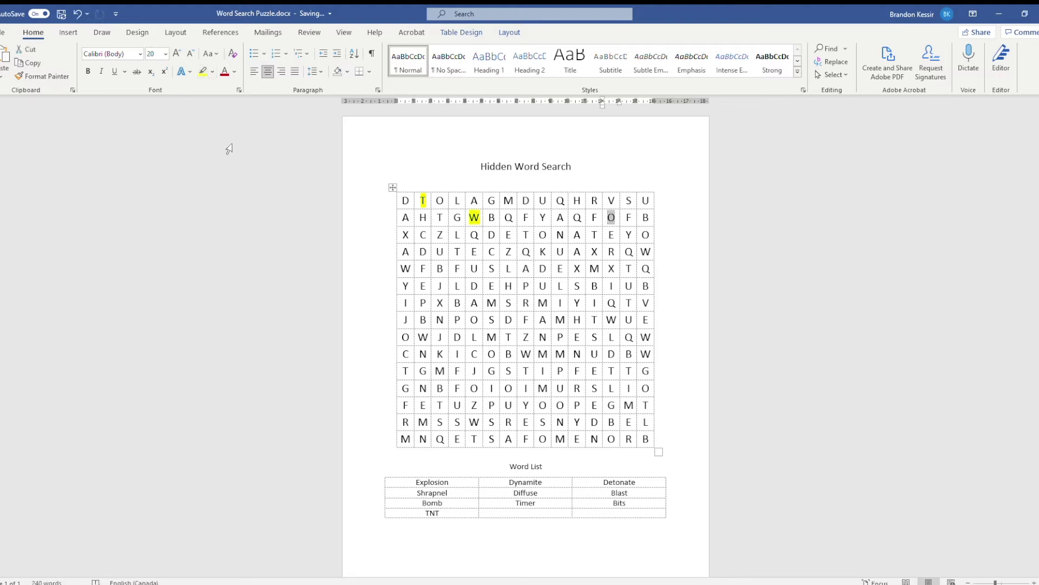
left_click(203, 72)
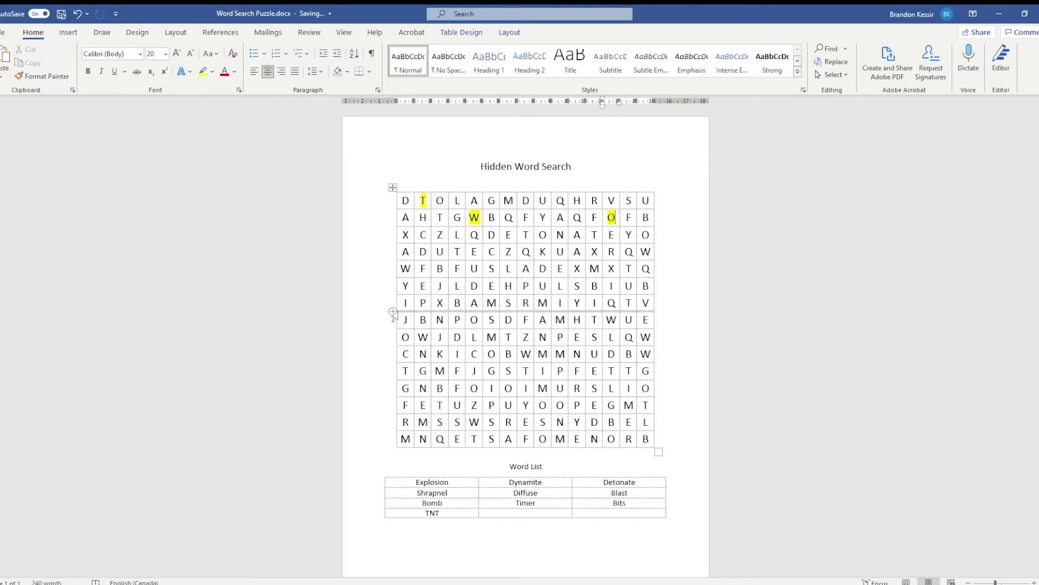
Step: Trial-highlight the F in row 5, O and U in row 8, and R in row 12, undoing a stray change
left_click_drag(417, 273, 428, 269)
left_click(487, 282)
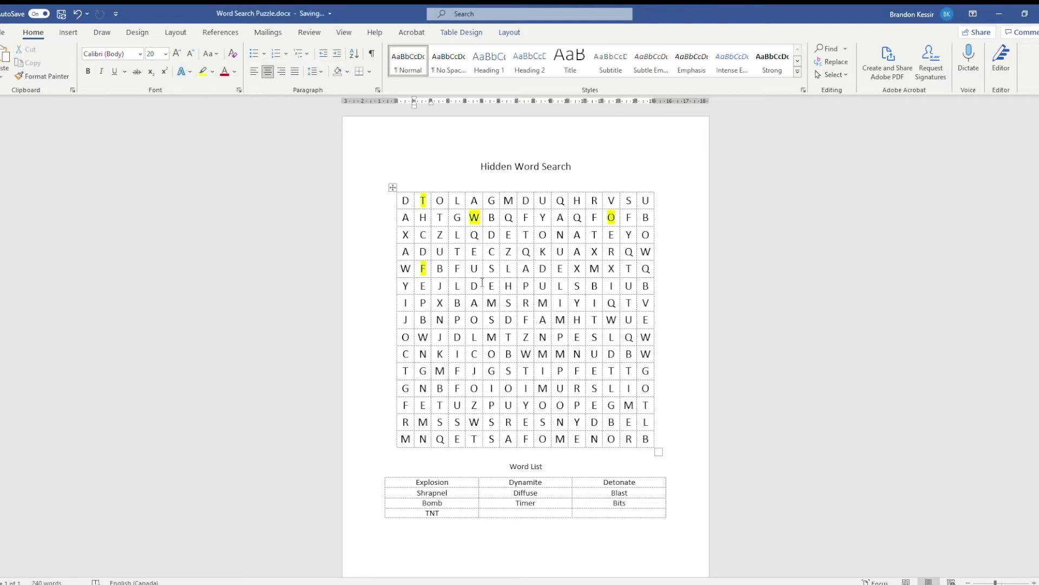
left_click_drag(471, 320, 479, 320)
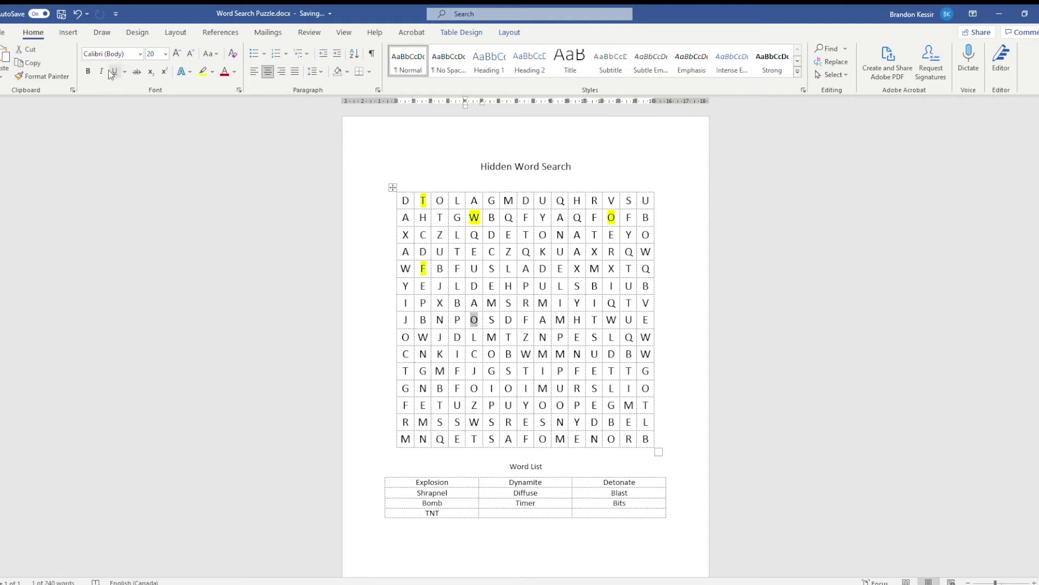
key("ctrl+z")
left_click(201, 72)
left_click_drag(624, 319, 635, 319)
left_click(201, 73)
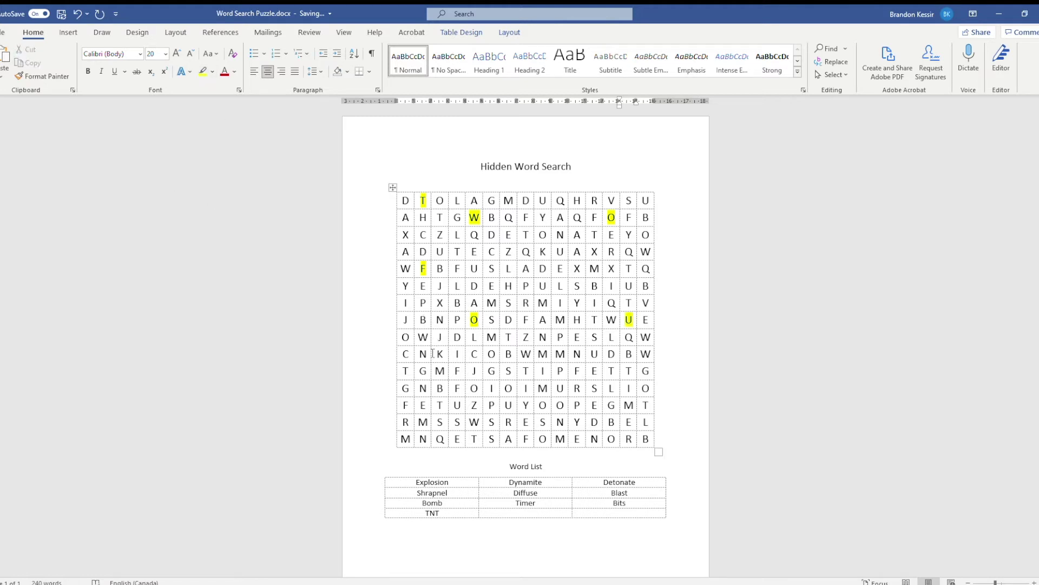
left_click_drag(572, 388, 581, 389)
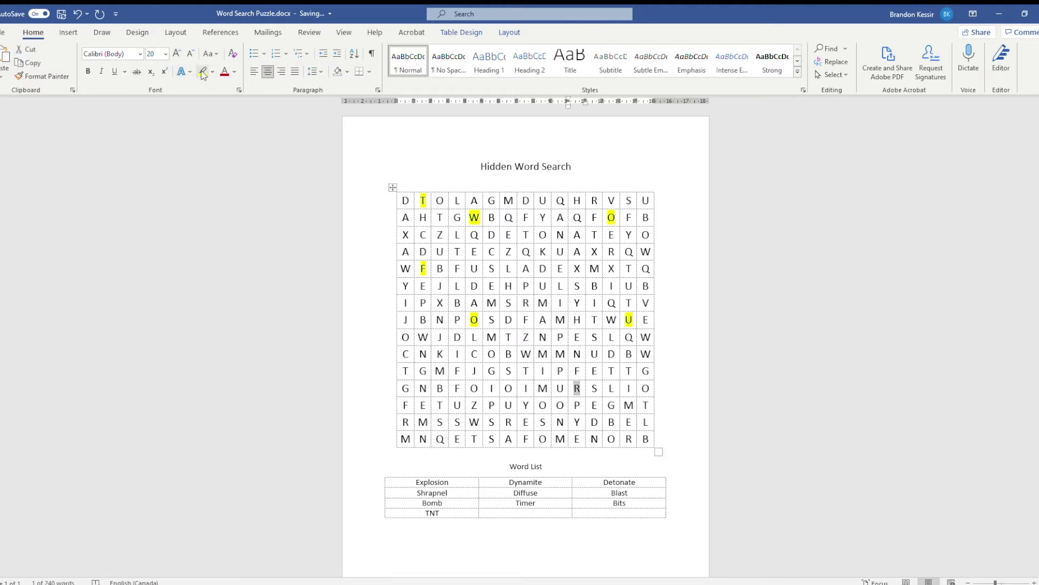
left_click(202, 72)
Step: Highlight T, O in row 1 and L, O, O, K in rows 3–4 yellow to spell TO LOOK
left_click(443, 252)
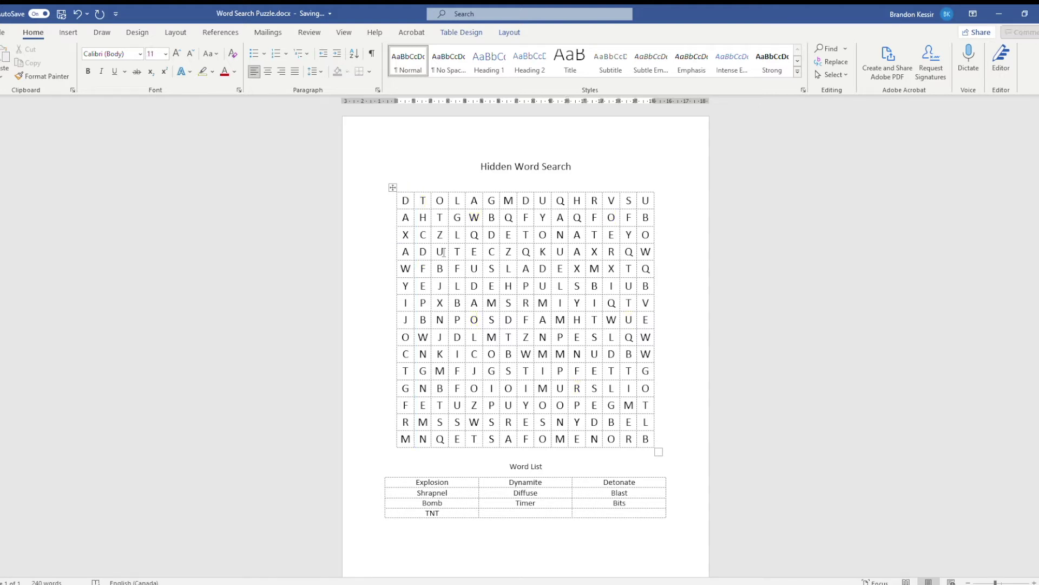
left_click_drag(421, 199, 442, 200)
left_click(202, 72)
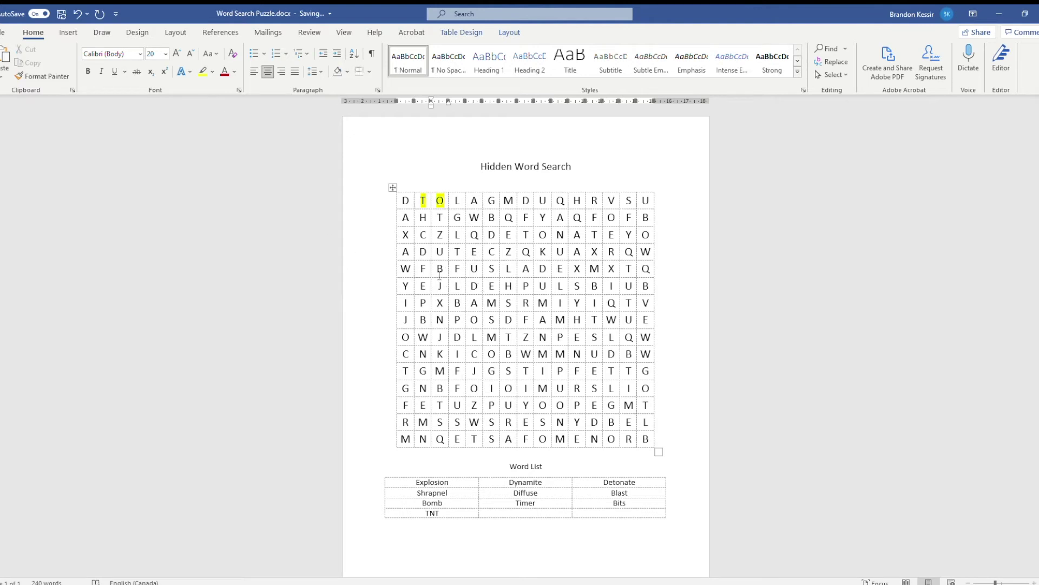
double_click(457, 234)
left_click(203, 71)
double_click(543, 234)
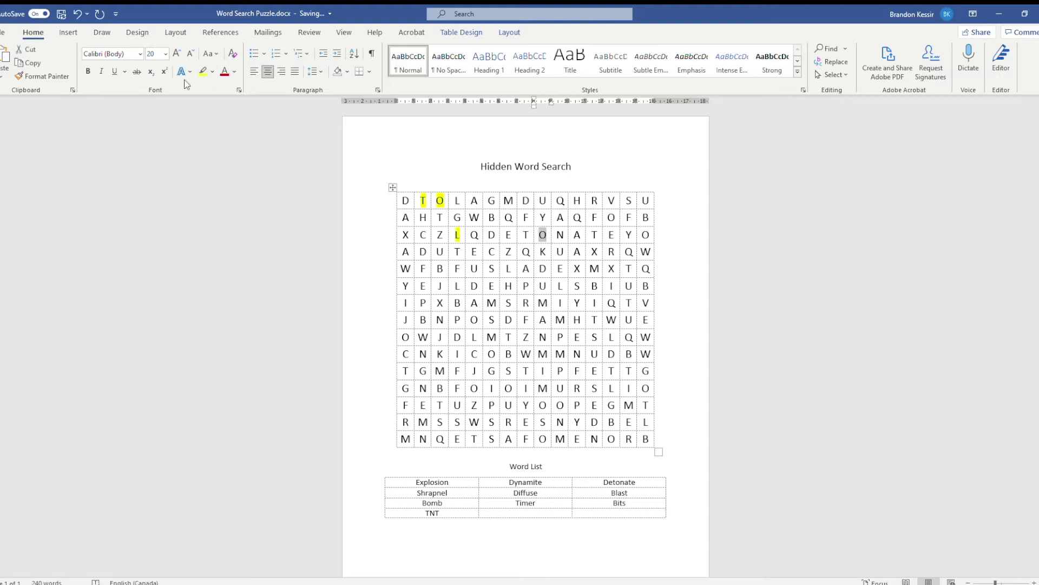
double_click(646, 235)
left_click(203, 71)
double_click(542, 252)
left_click(201, 71)
Step: Highlight the Y in row 7 and O, U in row 8 to spell YOU
double_click(577, 303)
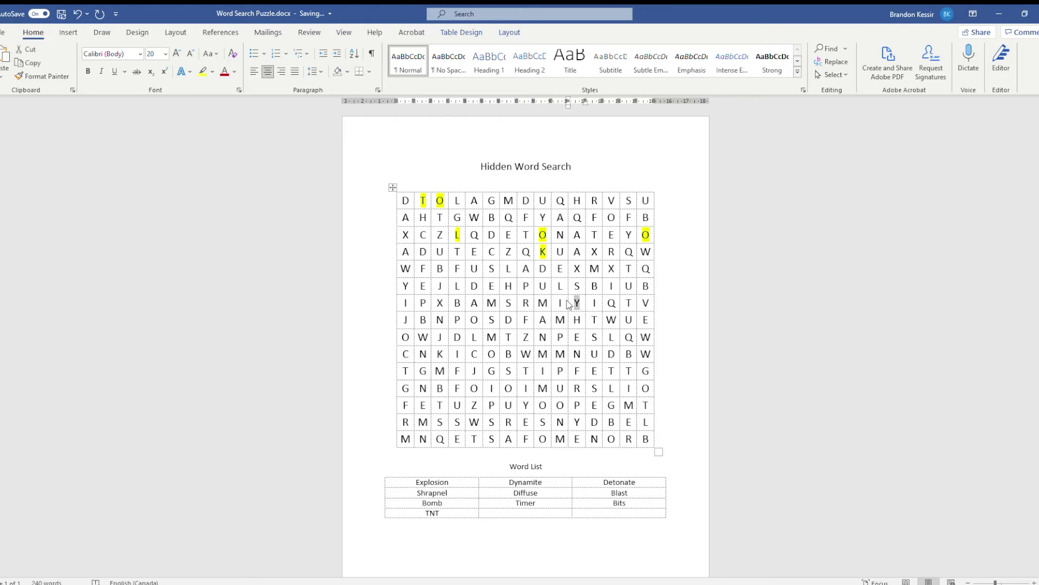
left_click(207, 76)
double_click(474, 319)
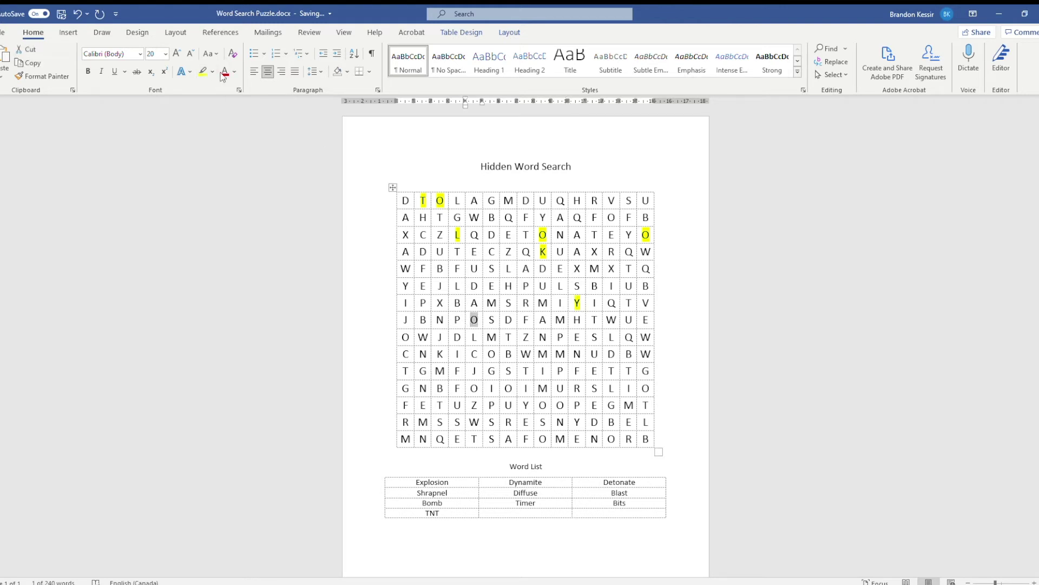
key("ctrl+alt+h")
double_click(628, 320)
key("ctrl+alt+h")
Step: Highlight N and E in row 9, E in row 11 and D in row 14 for NEED
double_click(542, 337)
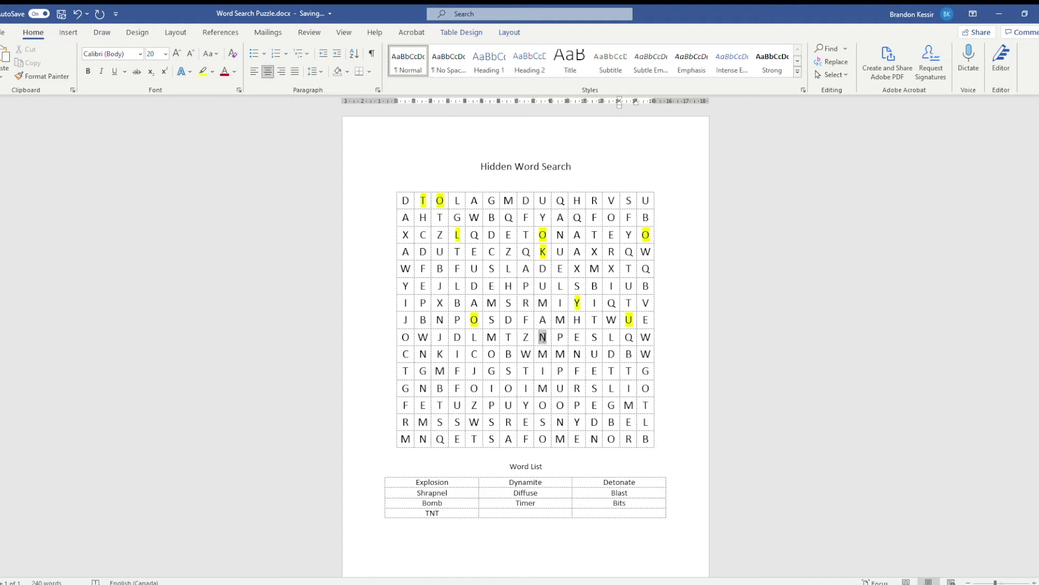
key("ctrl+alt+h")
double_click(577, 337)
key("ctrl+alt+h")
double_click(594, 370)
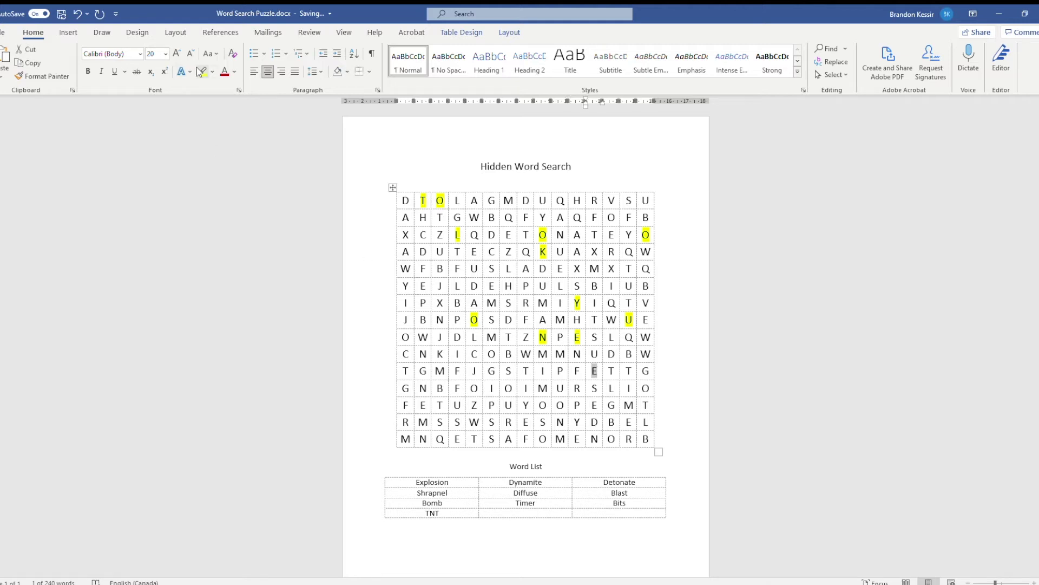
key("ctrl+alt+h")
double_click(594, 422)
left_click(201, 72)
Step: Highlight S, A, F and E in the bottom row to spell SAFE
left_click(491, 438)
double_click(491, 438)
left_click(201, 71)
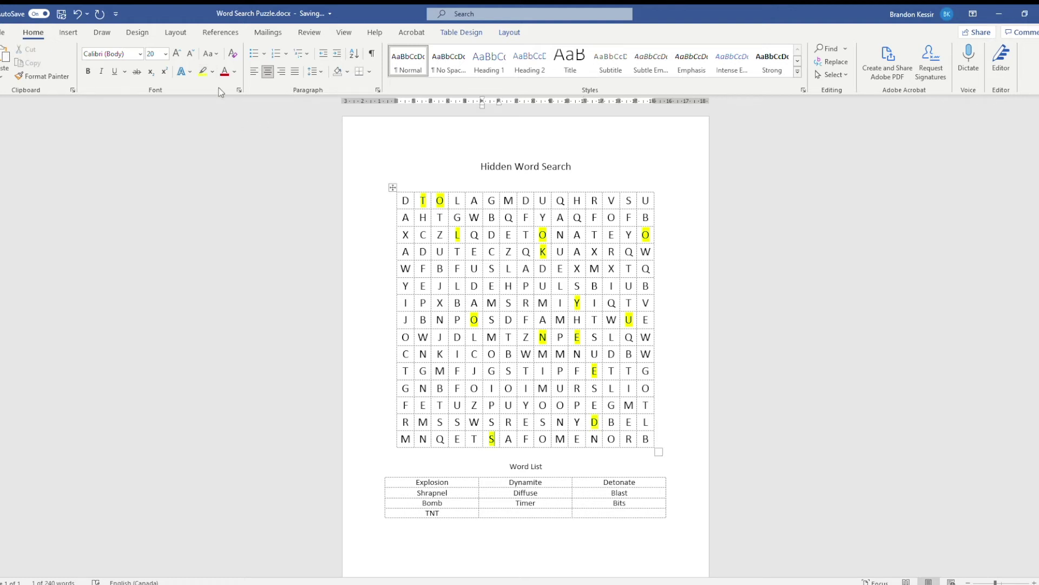
left_click_drag(506, 439, 532, 439)
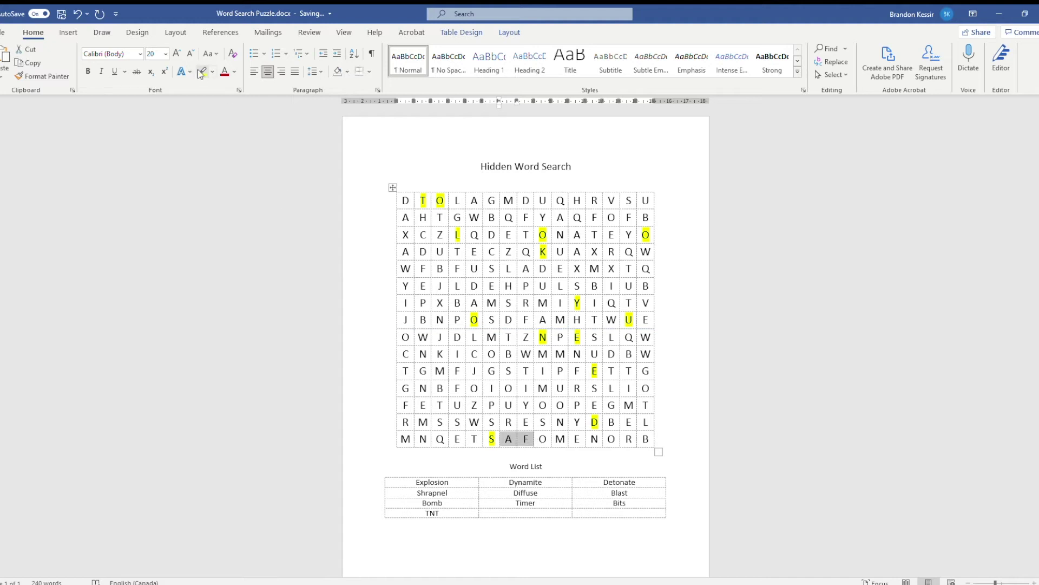
left_click(201, 71)
double_click(575, 439)
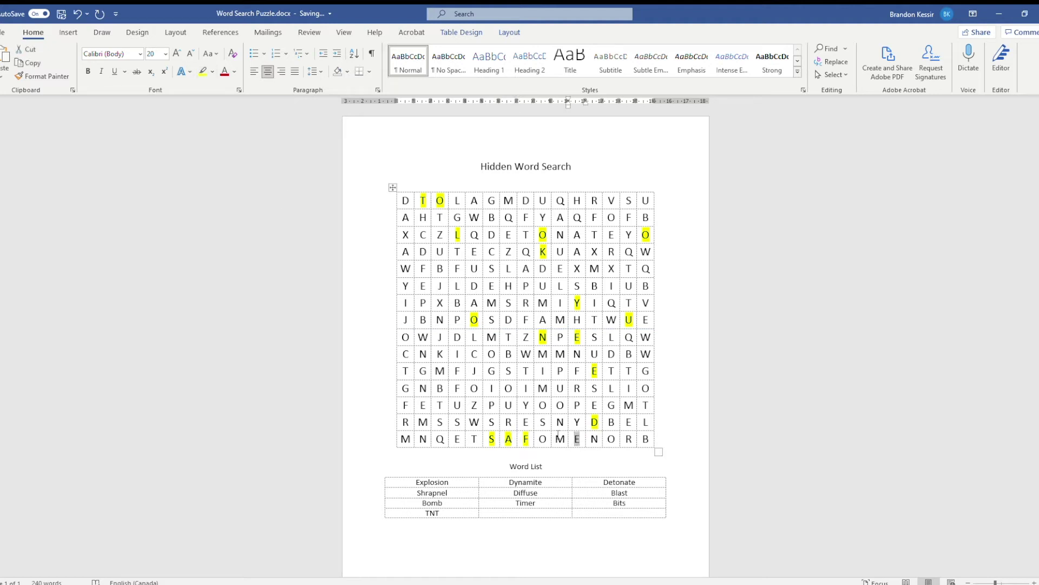
left_click(202, 71)
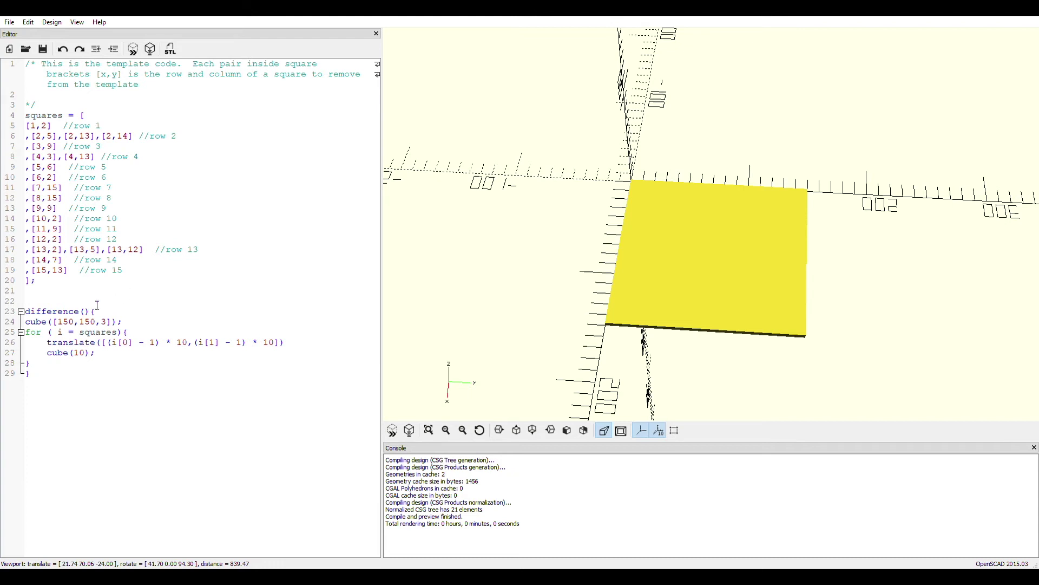
Step: Walk through the template code: the 150×150×3 plate cube and the [row, column] squares list
left_click_drag(31, 327, 133, 325)
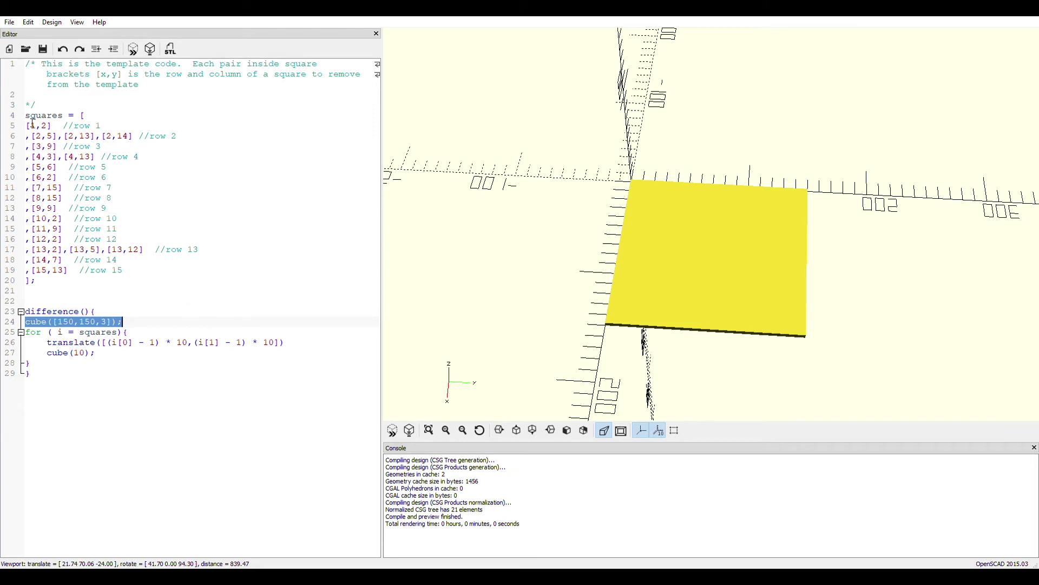
left_click_drag(27, 116, 82, 286)
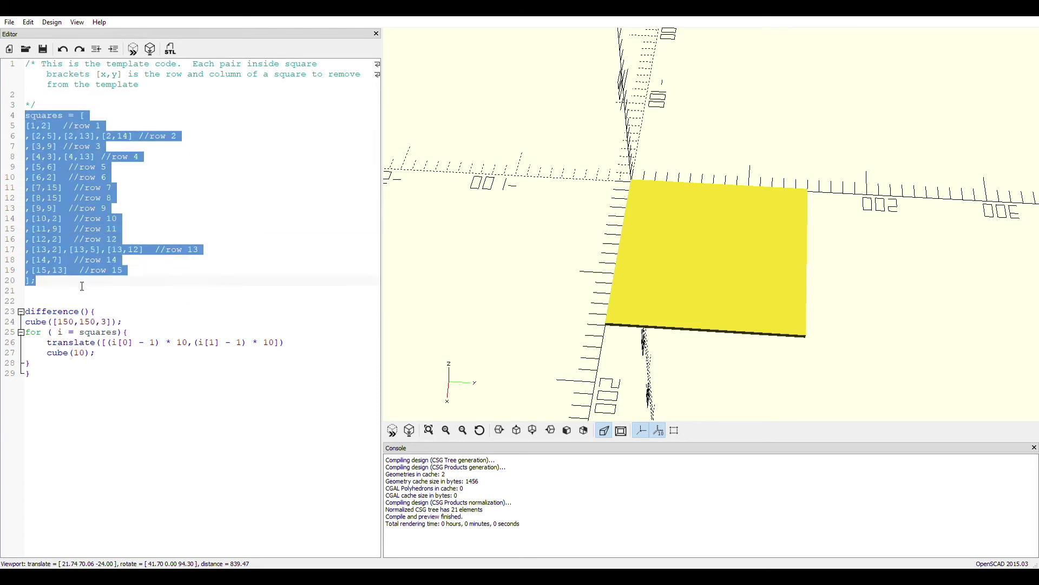
left_click(109, 127)
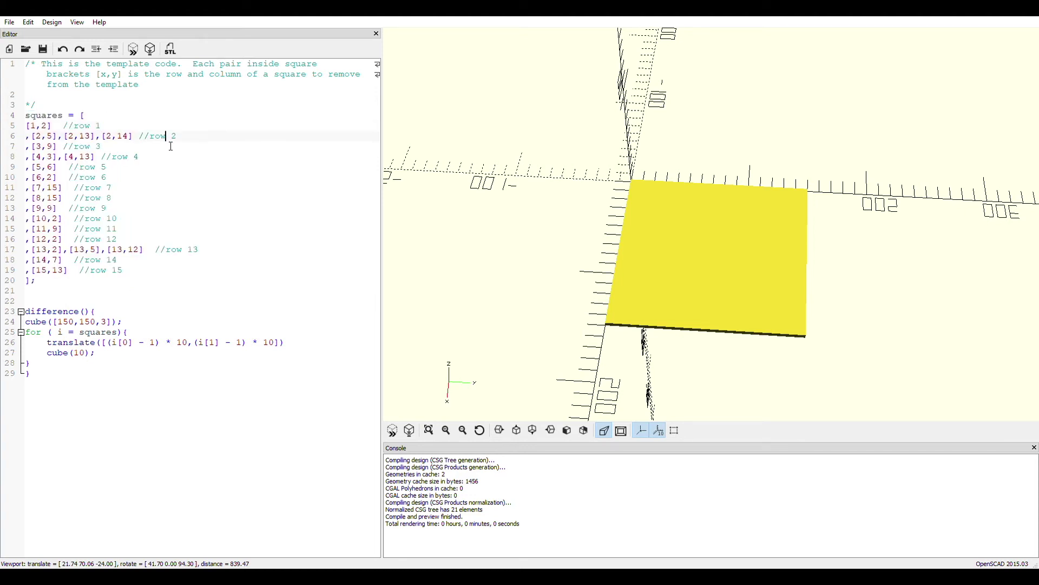
key("Down")
key("Down")
left_click(155, 179)
key("Down")
key("Down")
key("Down")
key("Down")
left_click_drag(26, 127, 52, 127)
left_click_drag(25, 322, 125, 326)
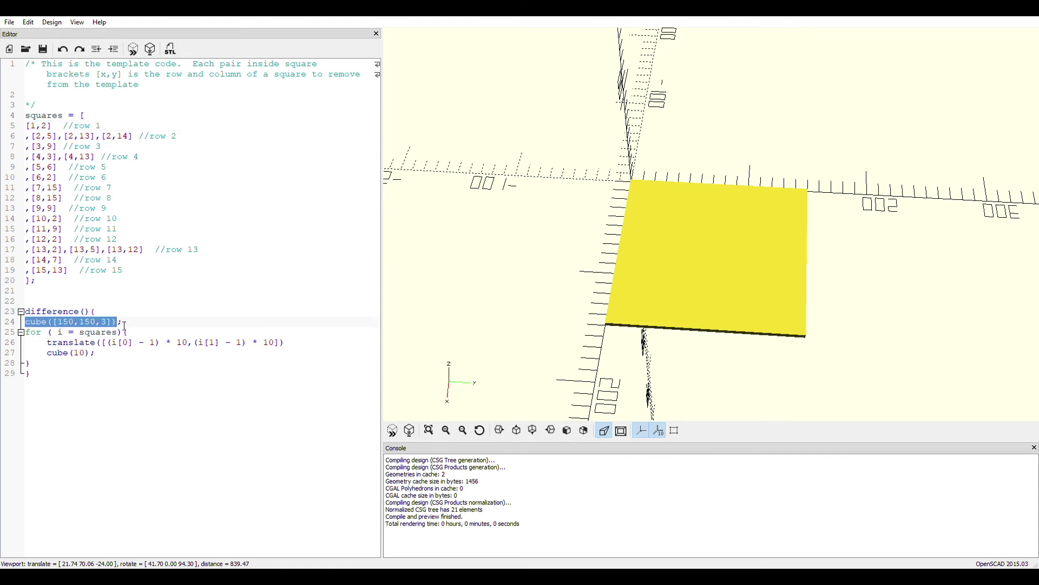
Step: Mark the hole-placing loop and 10 mm cube, render with F6, and tilt to an oblique view
left_click_drag(26, 332, 110, 364)
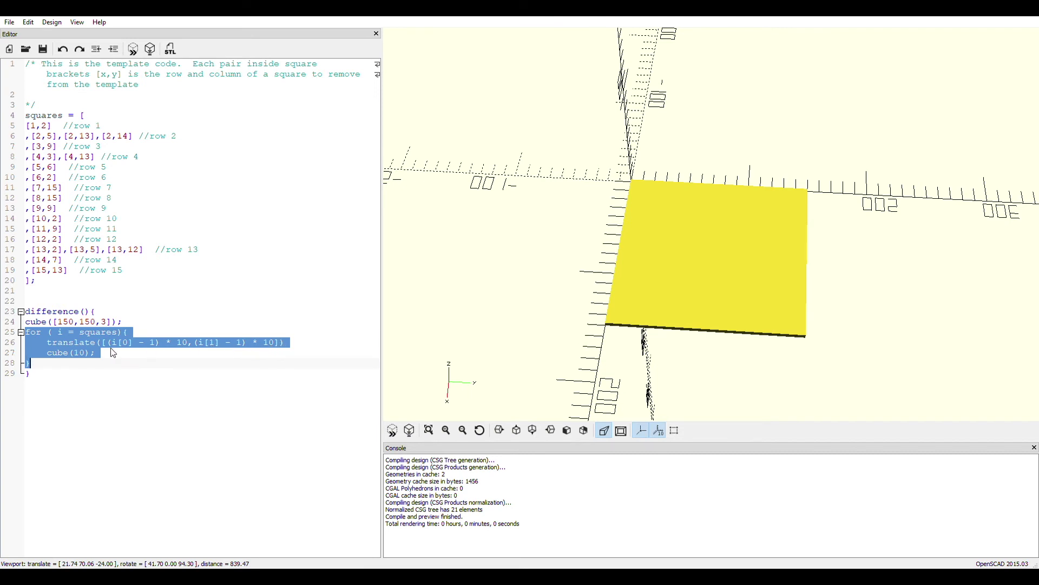
left_click(52, 360)
left_click_drag(47, 353, 94, 359)
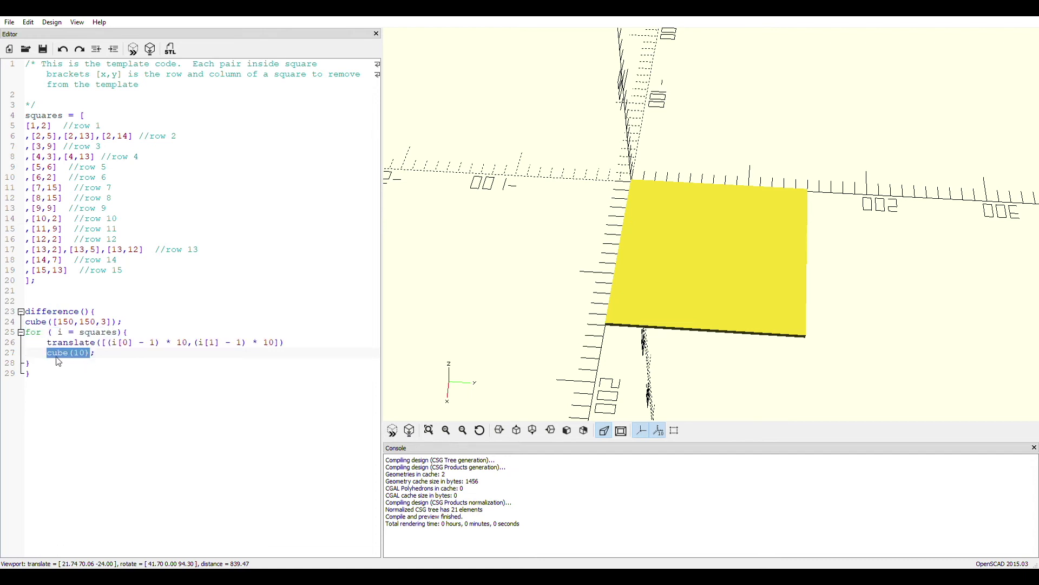
key("F6")
mouse_move(560, 272)
left_mouse_down()
mouse_move(562, 288)
mouse_move(550, 281)
mouse_move(597, 275)
mouse_move(547, 283)
left_mouse_up()
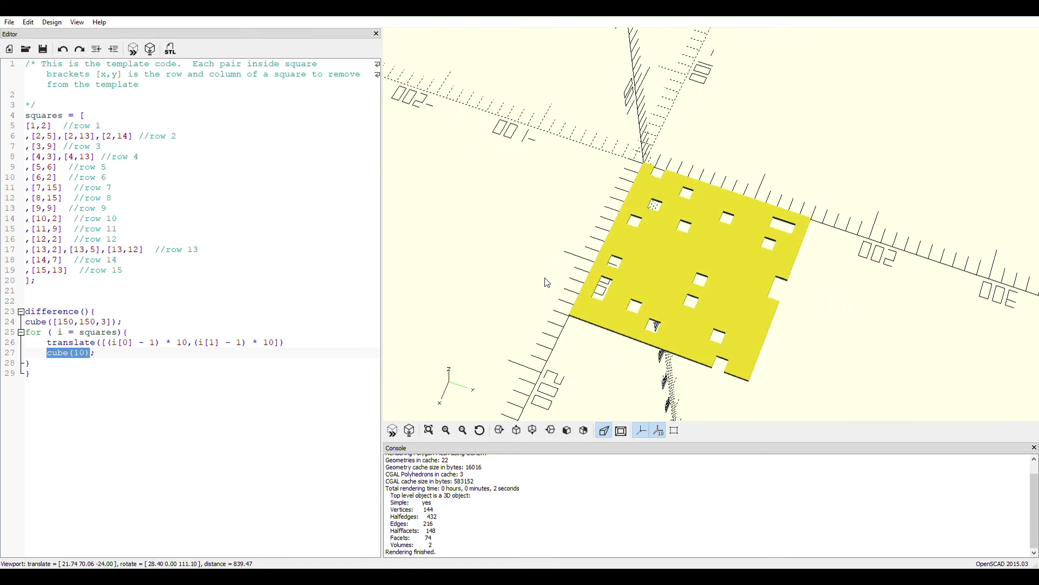
left_click(392, 430)
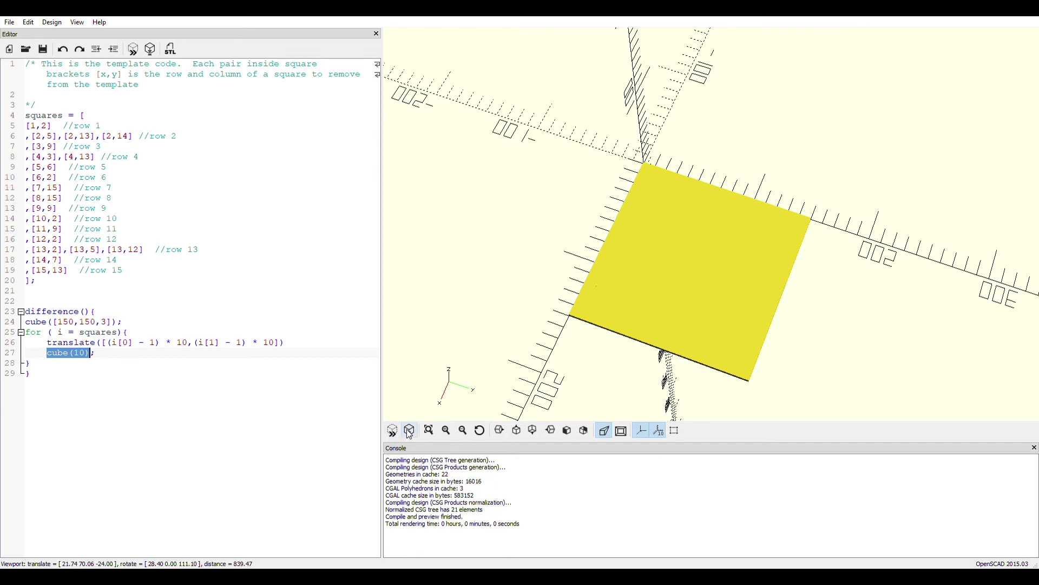
left_click(410, 431)
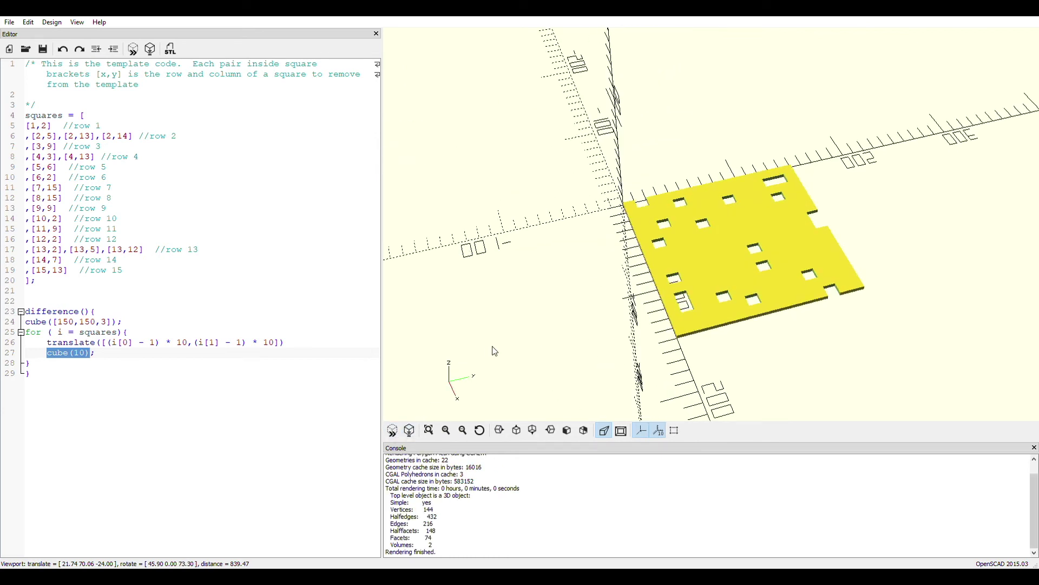